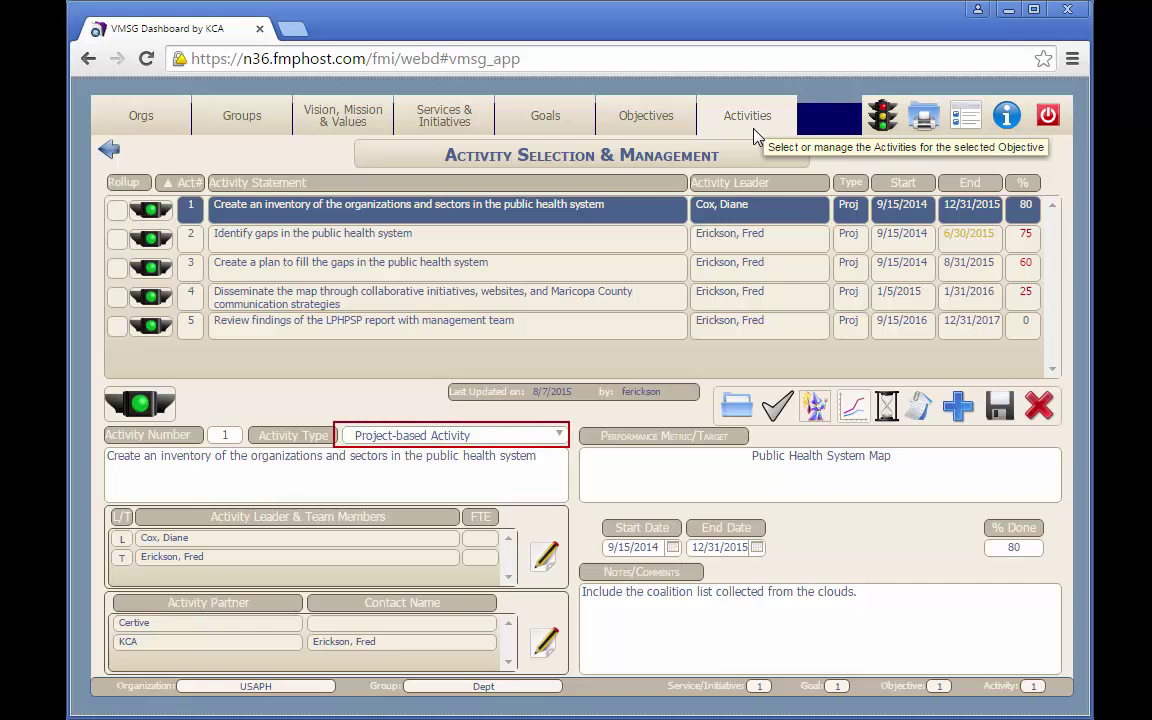
# Step: Choose Project-based Activity as activity 1's type and save its team with both listed people as members and the first as lead
pyautogui.click(561, 436)
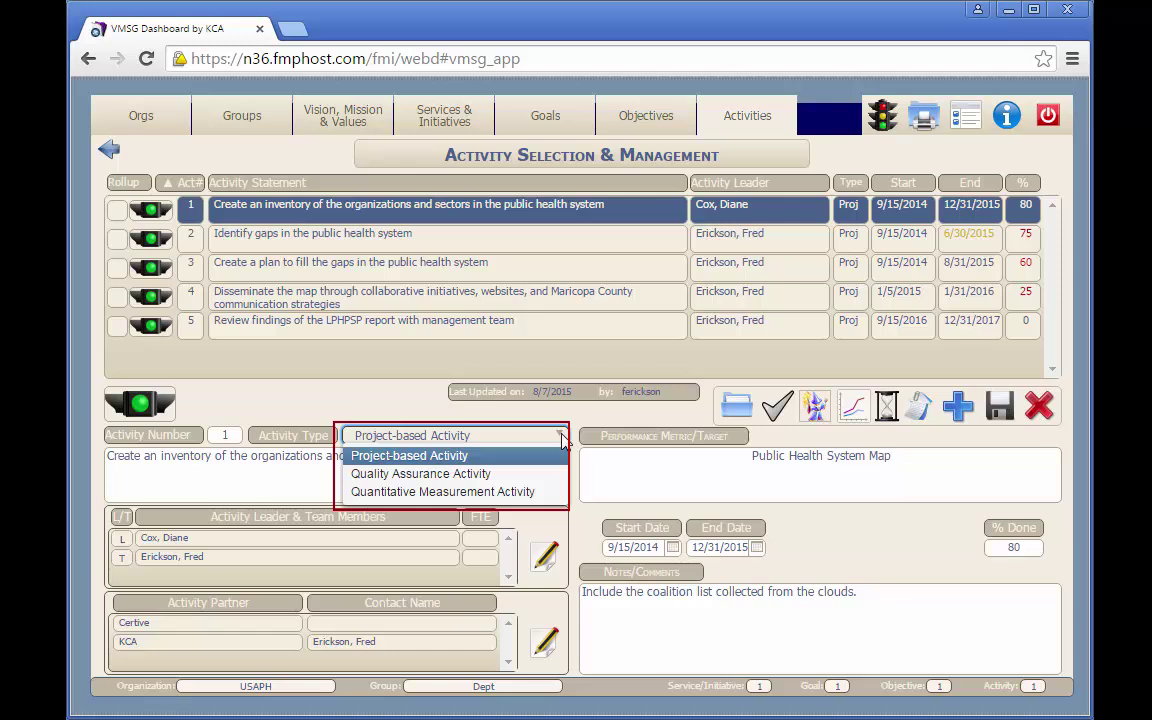
pyautogui.click(496, 458)
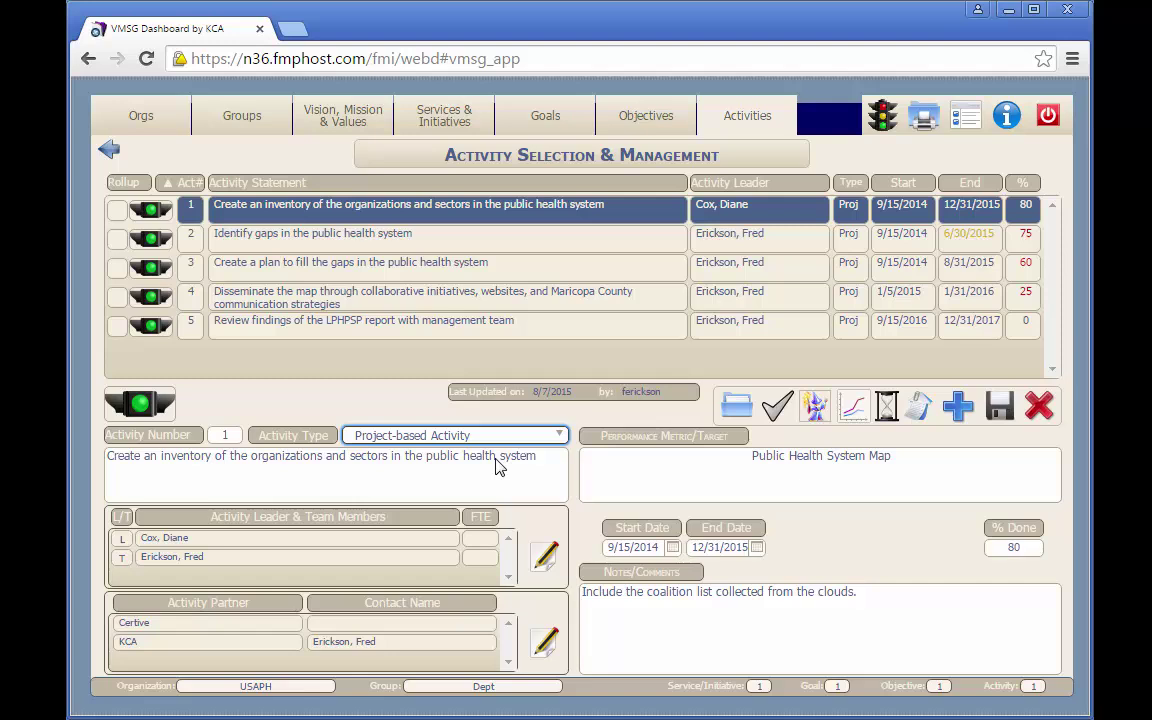
pyautogui.click(545, 557)
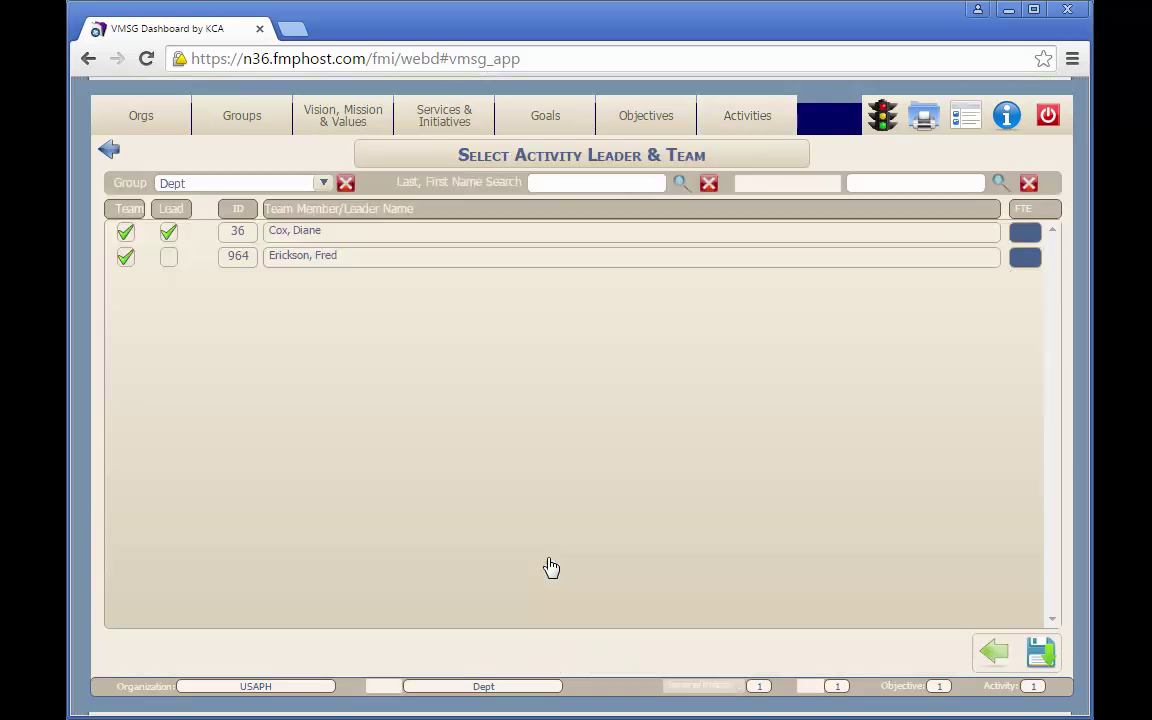
pyautogui.click(125, 257)
pyautogui.click(125, 257)
pyautogui.click(169, 259)
pyautogui.click(169, 234)
pyautogui.click(1041, 653)
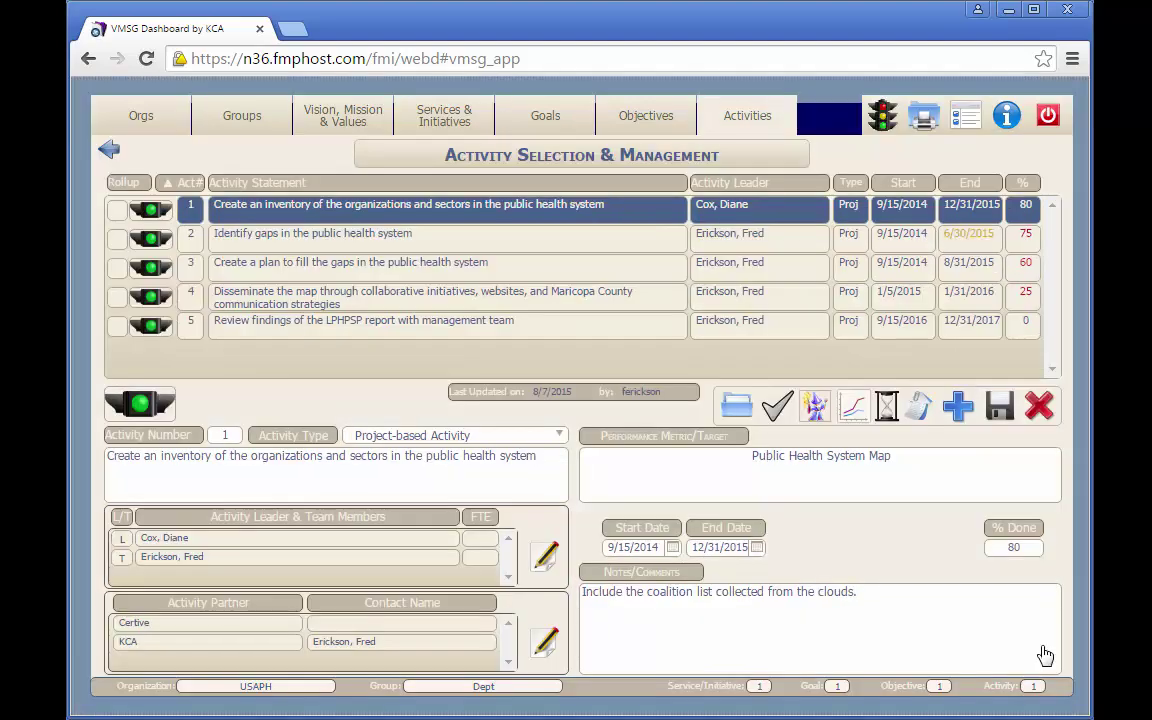
# Step: Save Certive Solutions and Knowledge Capital Alliance, including the latter's contact, as activity 1's partners, and pick its start date from the calendar
pyautogui.click(544, 647)
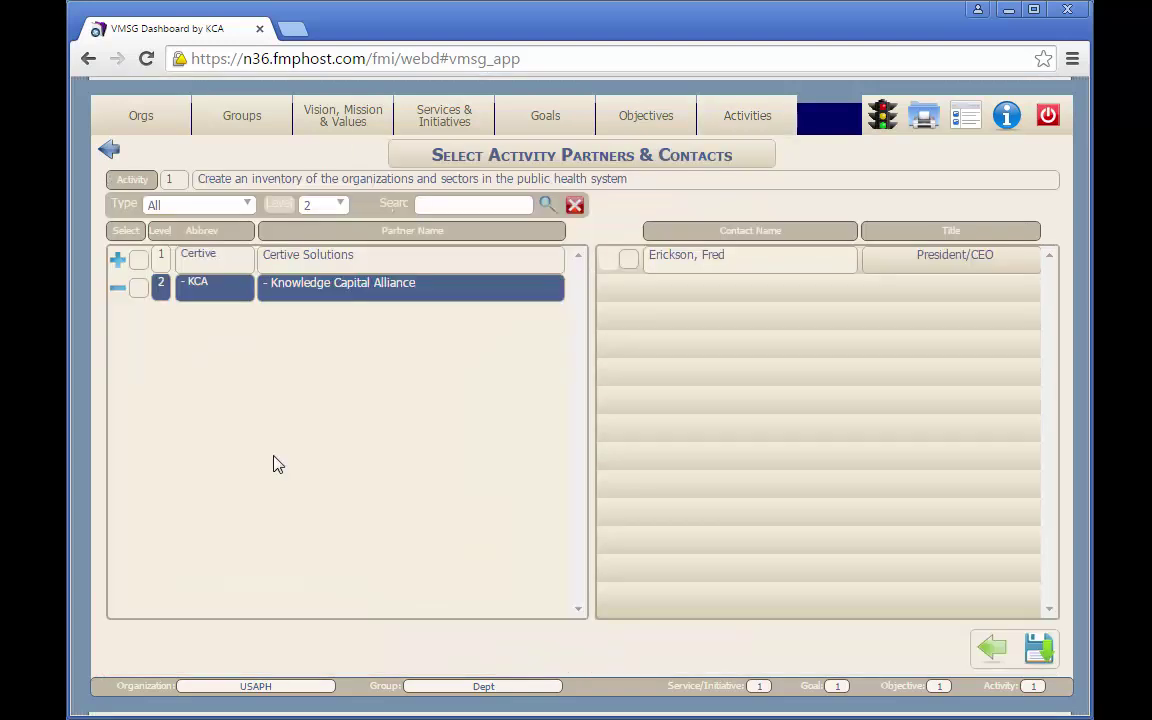
pyautogui.click(145, 262)
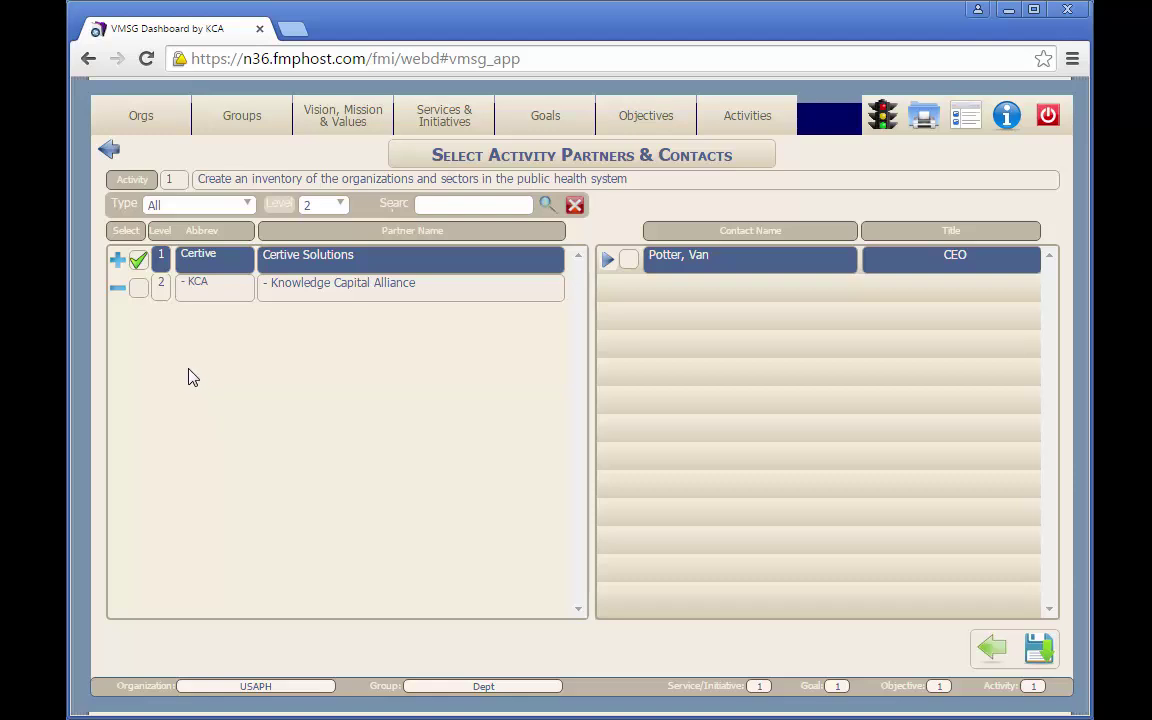
pyautogui.click(139, 292)
pyautogui.click(629, 261)
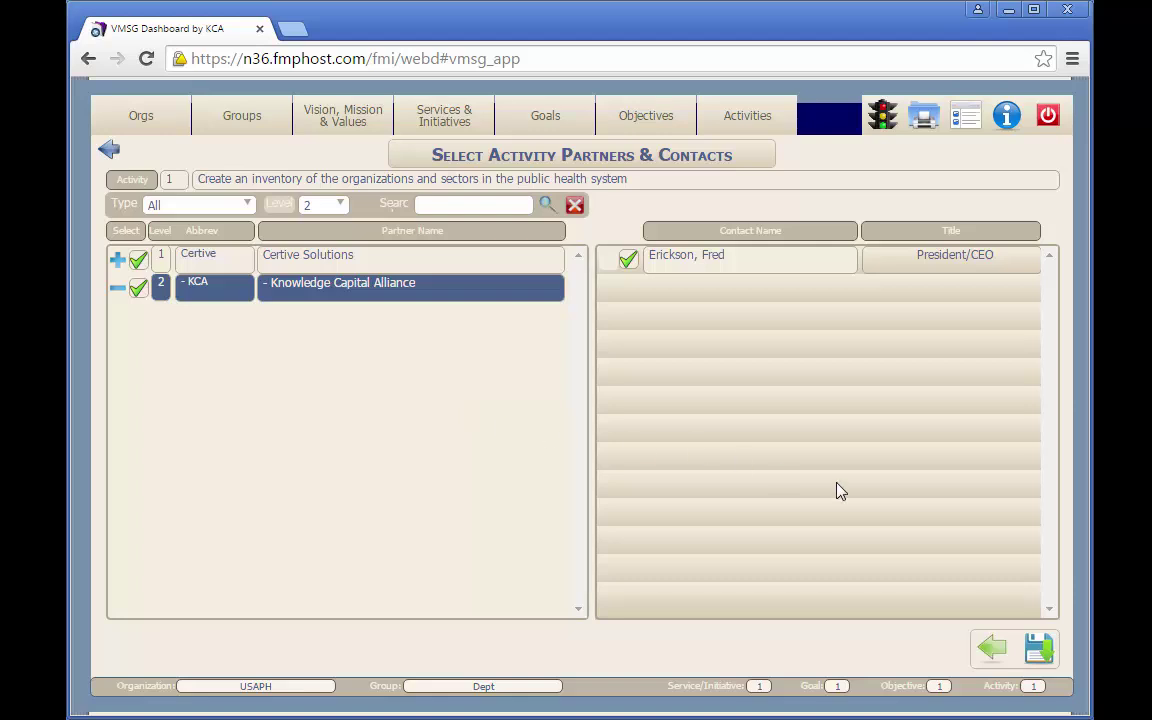
pyautogui.click(1045, 656)
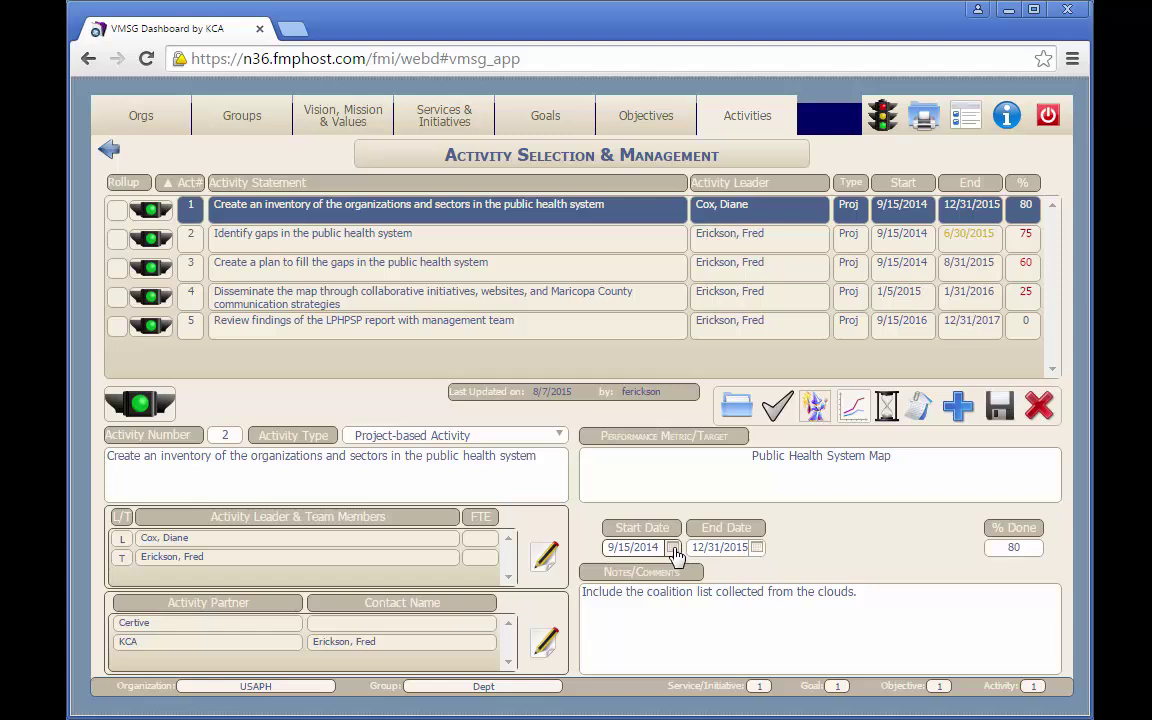
pyautogui.click(674, 549)
pyautogui.click(745, 616)
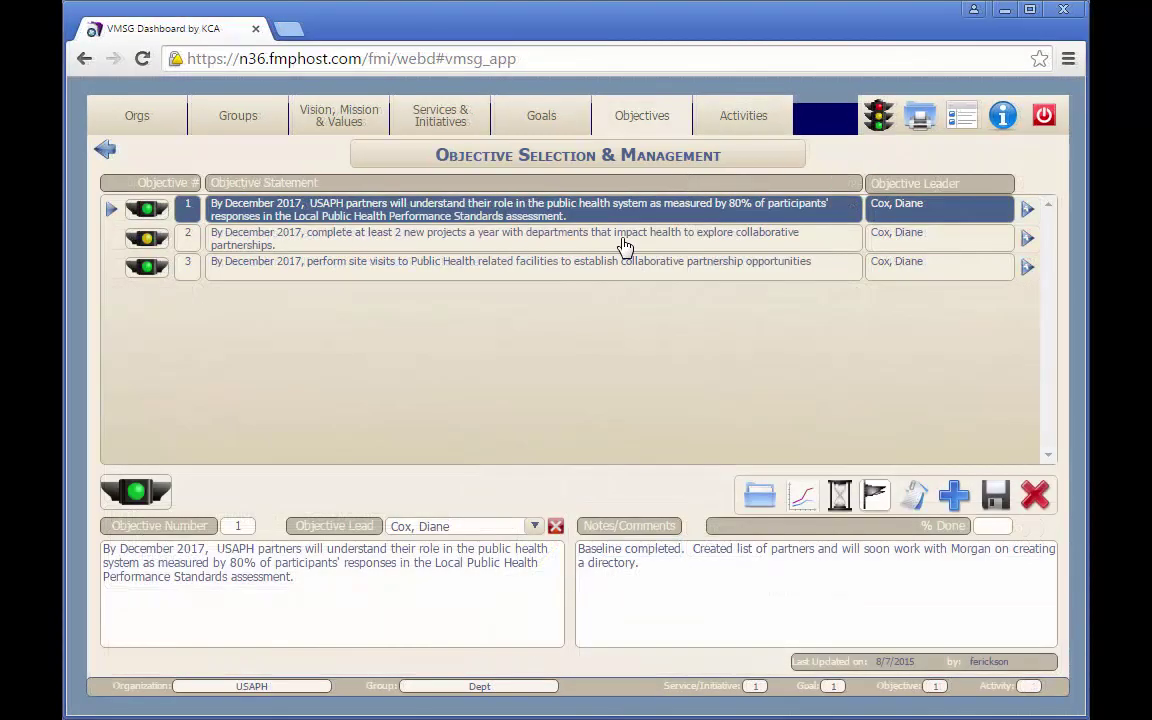
# Step: In the Quality Assurance Activity Wizard for objective 2's first activity, set the frequency to Weekly and the start date to 6/23/2015
pyautogui.click(626, 245)
pyautogui.click(748, 129)
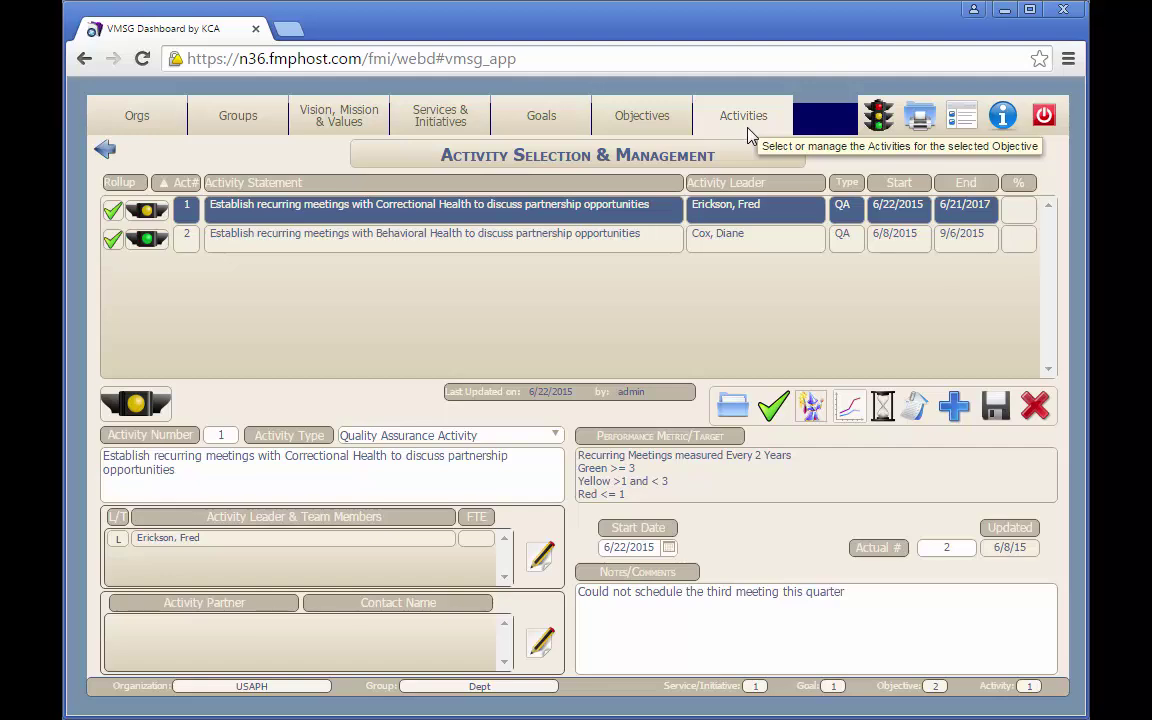
pyautogui.click(811, 410)
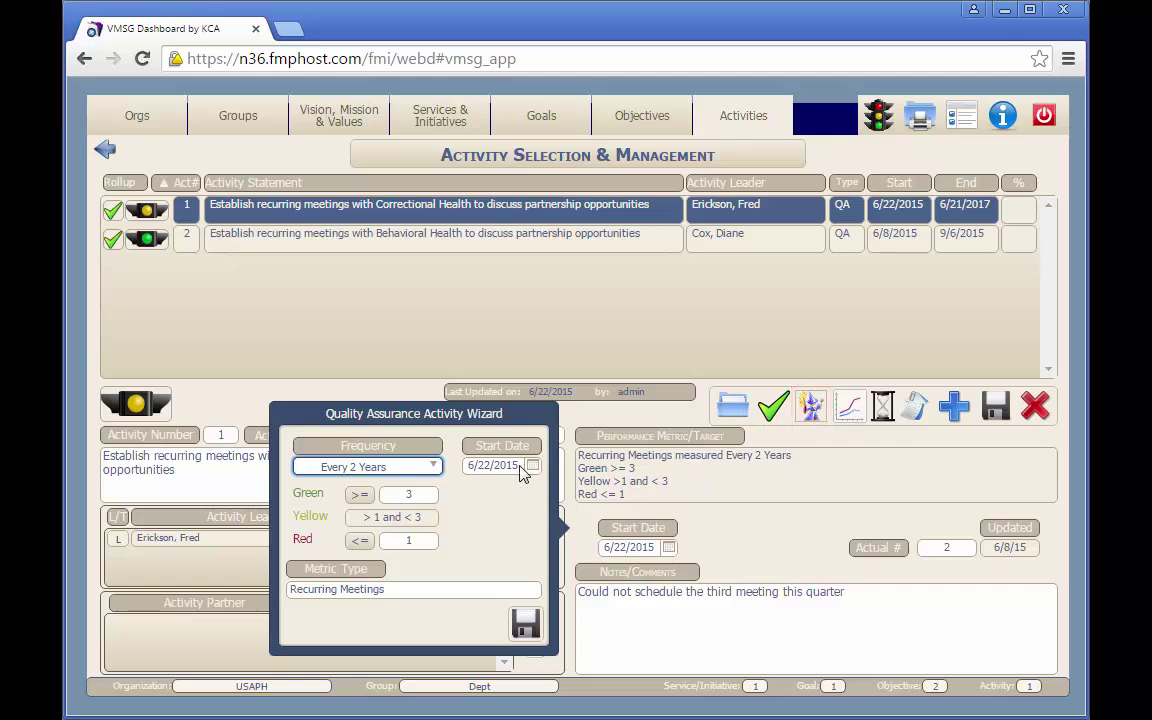
pyautogui.click(434, 466)
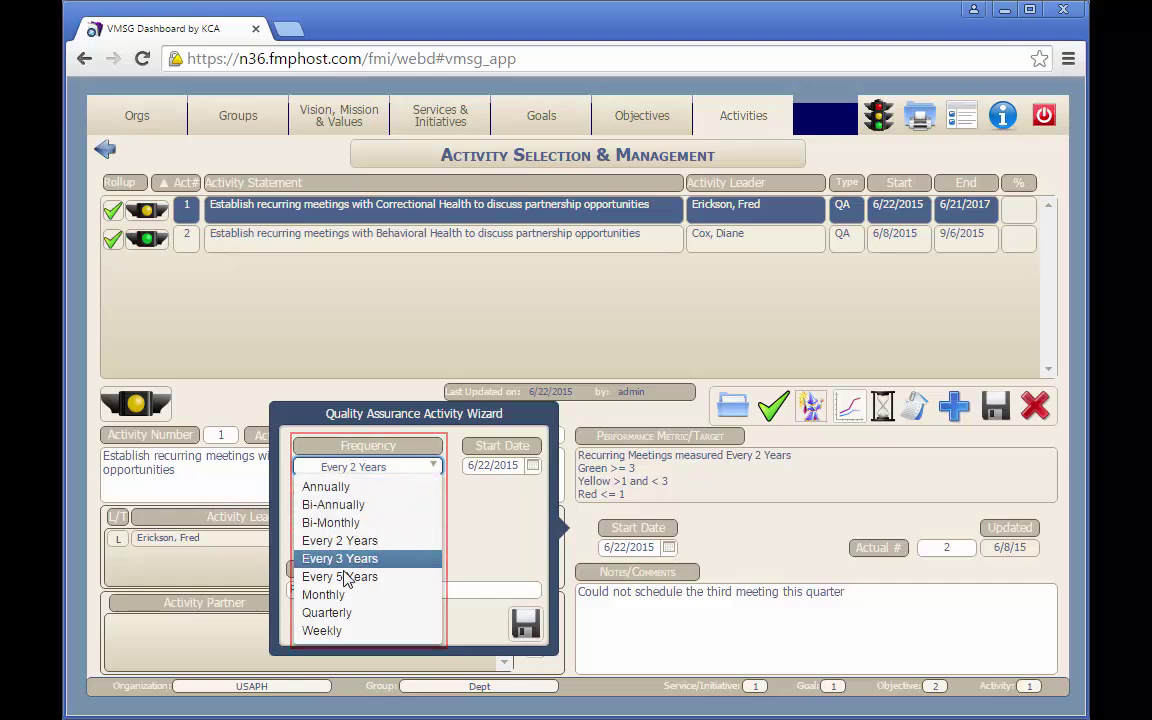
pyautogui.click(322, 630)
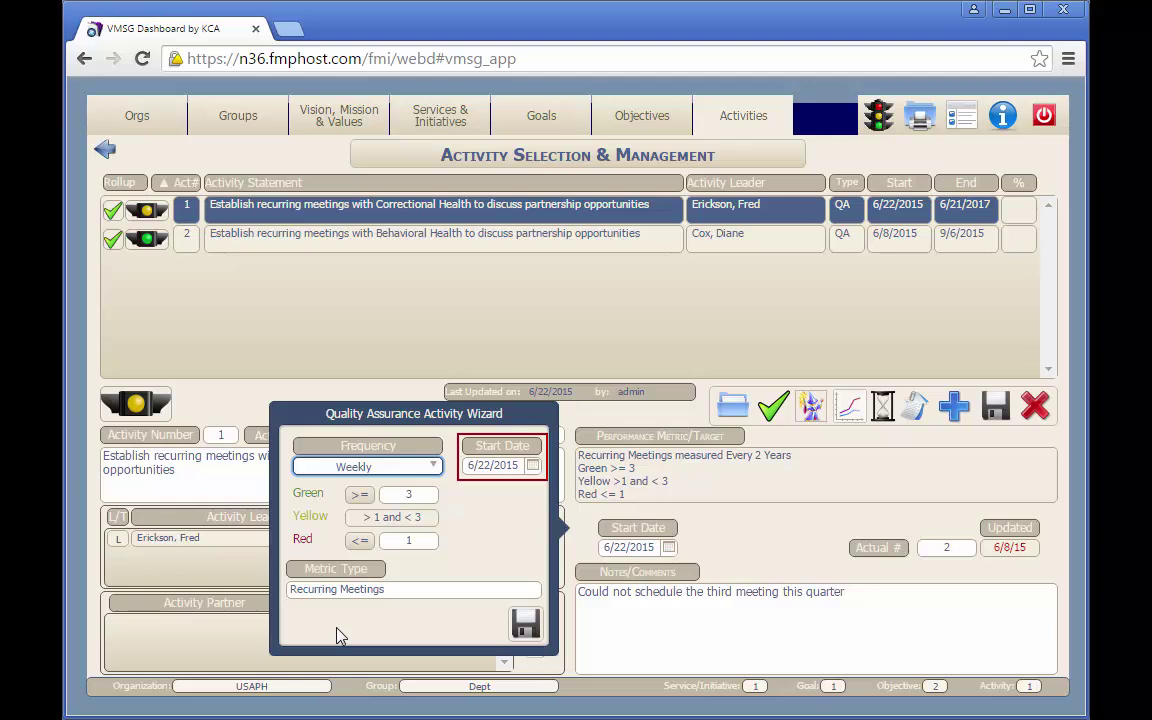
pyautogui.click(534, 466)
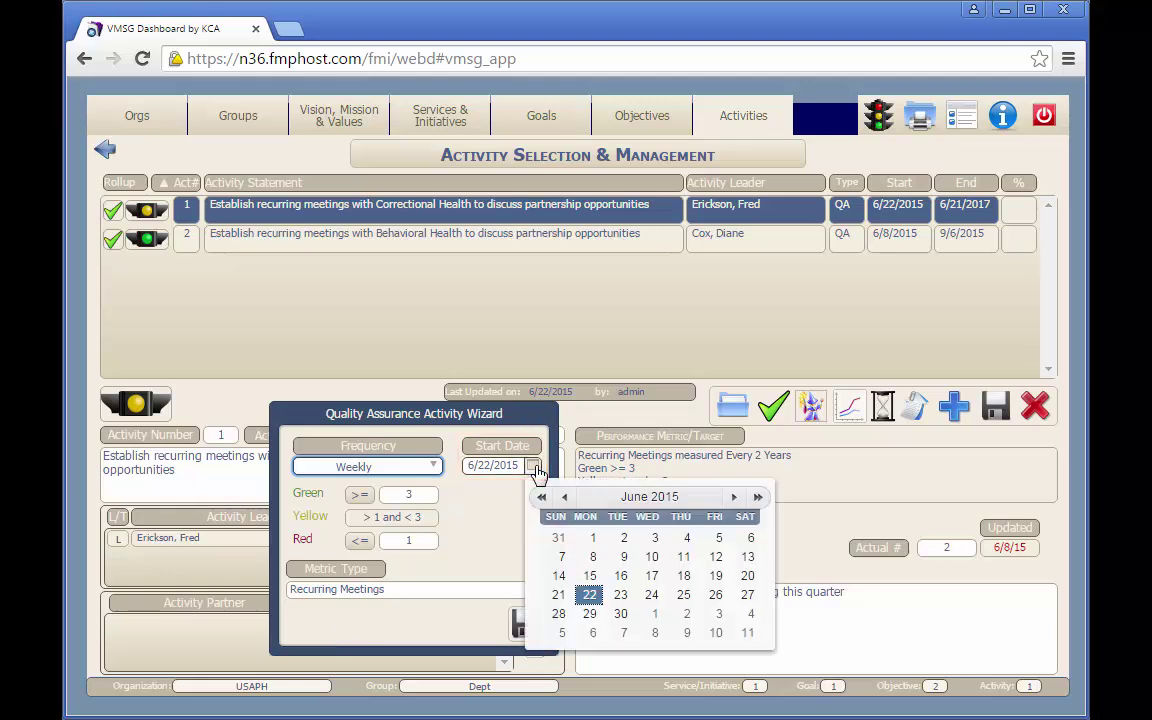
pyautogui.click(620, 596)
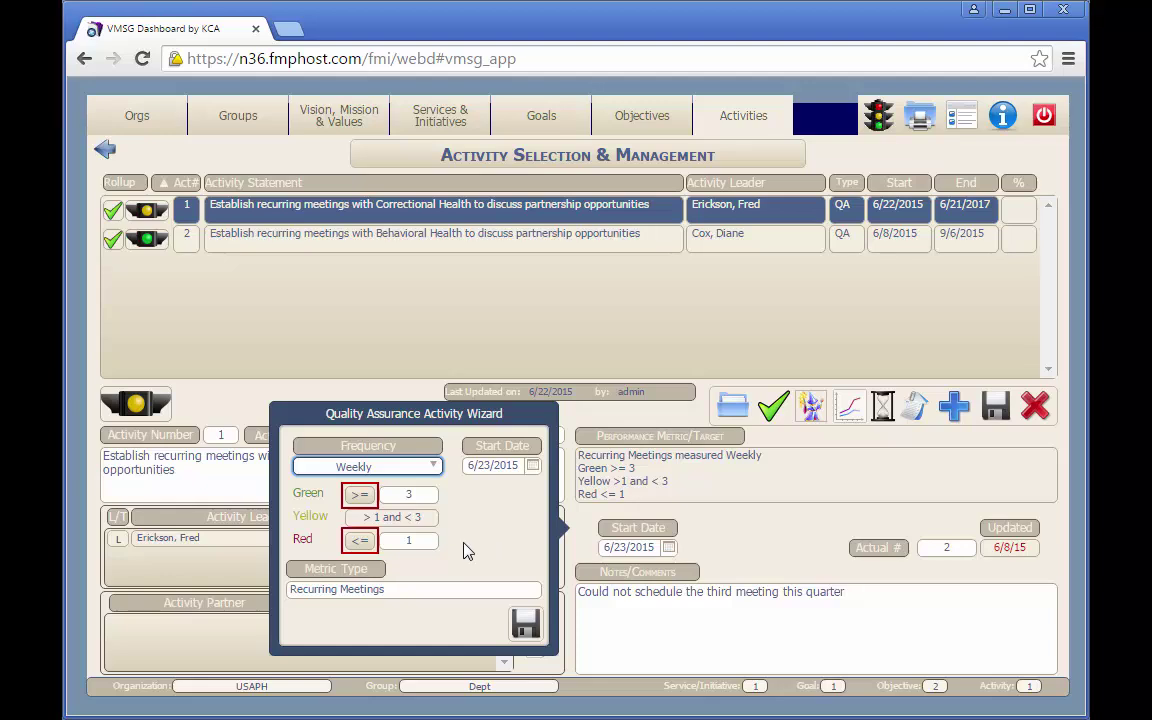
# Step: Reverse the threshold comparisons, set Green to <= 5 and Red to >= 20, keep Recurring Meetings as metric type, and save the wizard
pyautogui.click(358, 500)
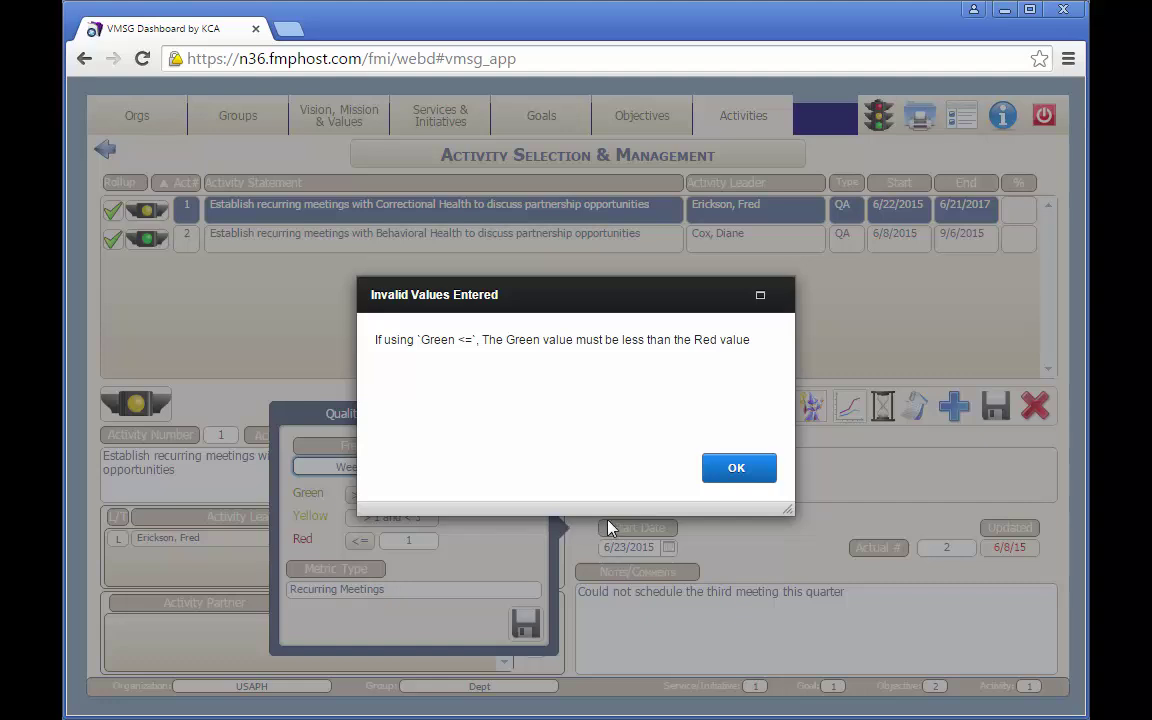
pyautogui.click(737, 470)
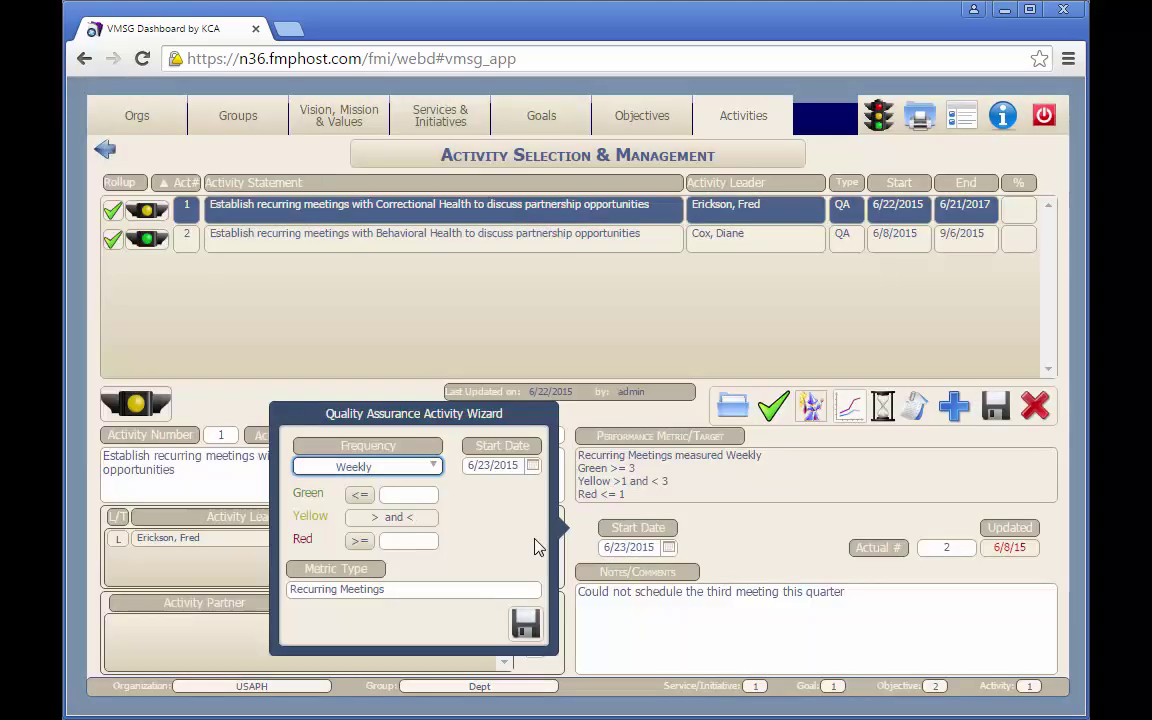
pyautogui.write('5')
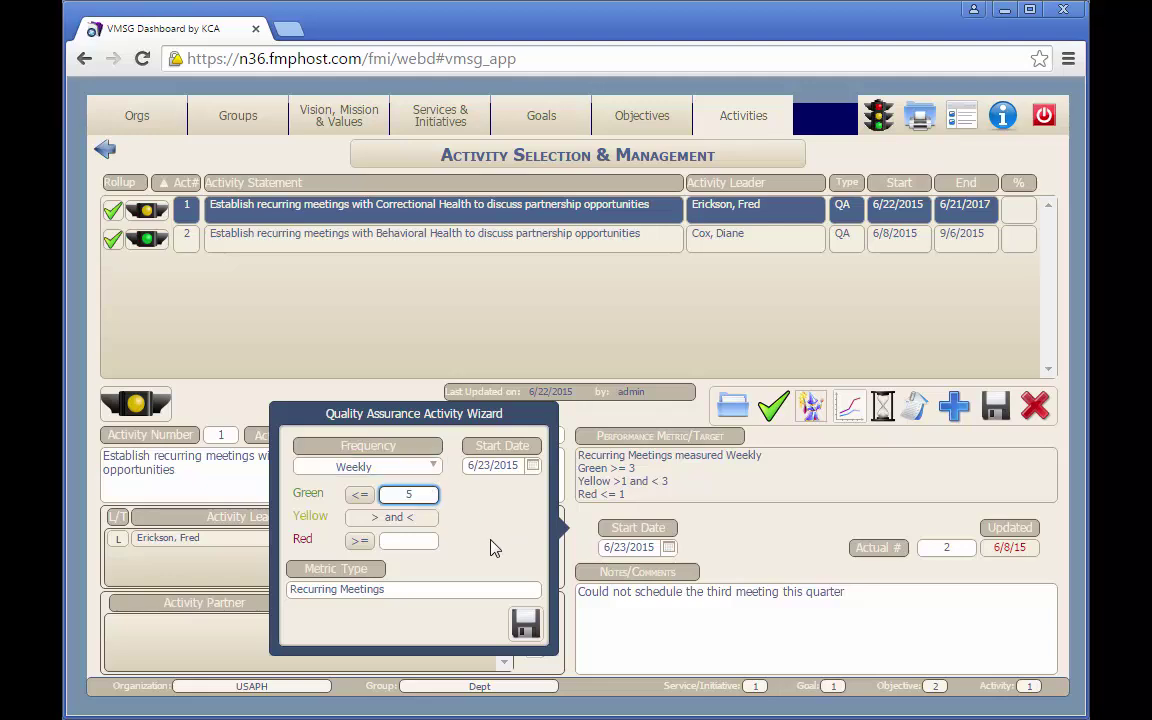
pyautogui.click(412, 541)
pyautogui.write('2')
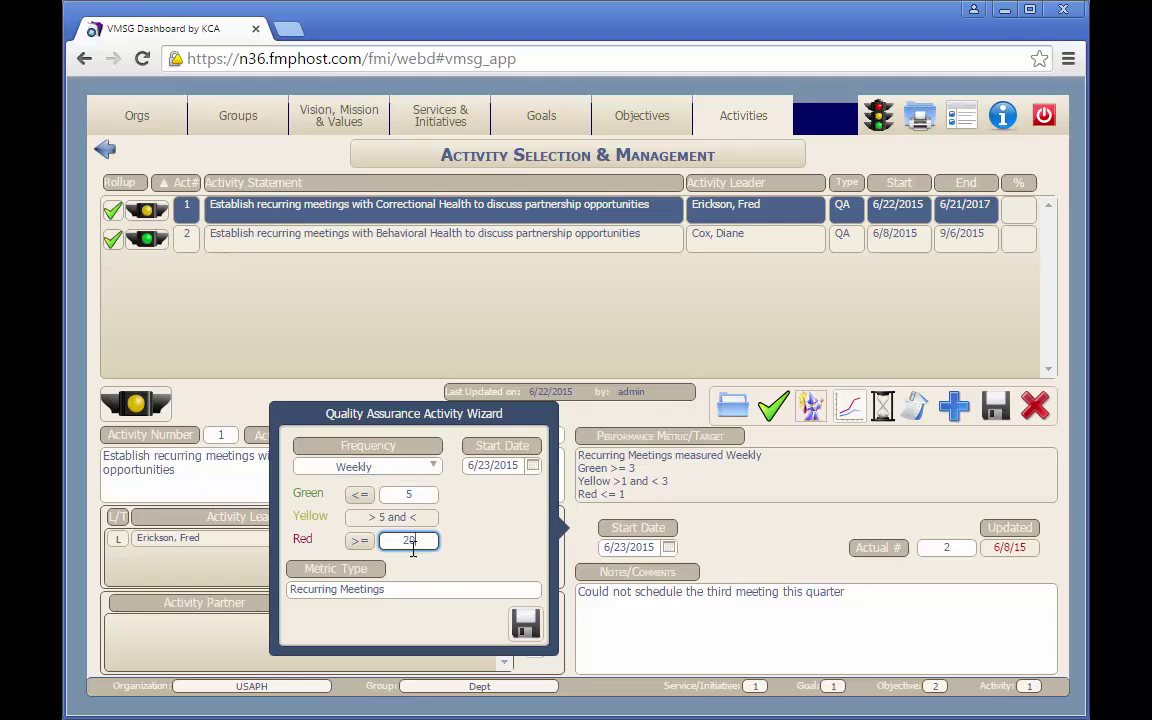
pyautogui.write('0')
pyautogui.click(449, 591)
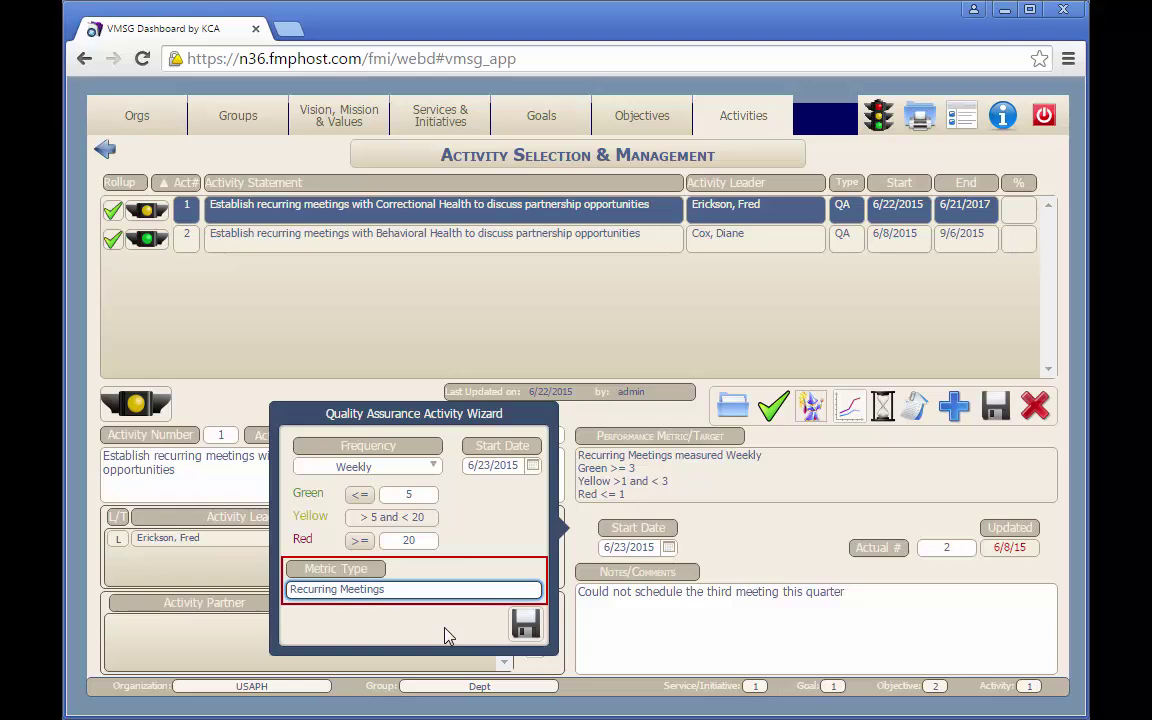
pyautogui.press('Tab')
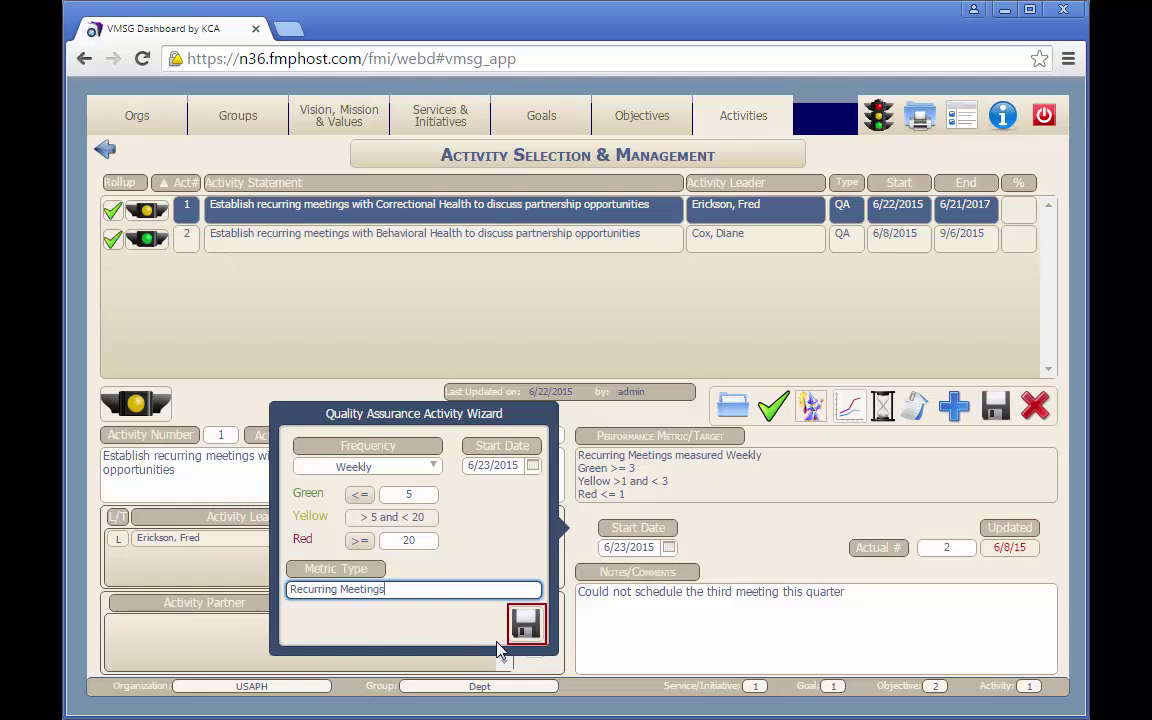
pyautogui.click(527, 626)
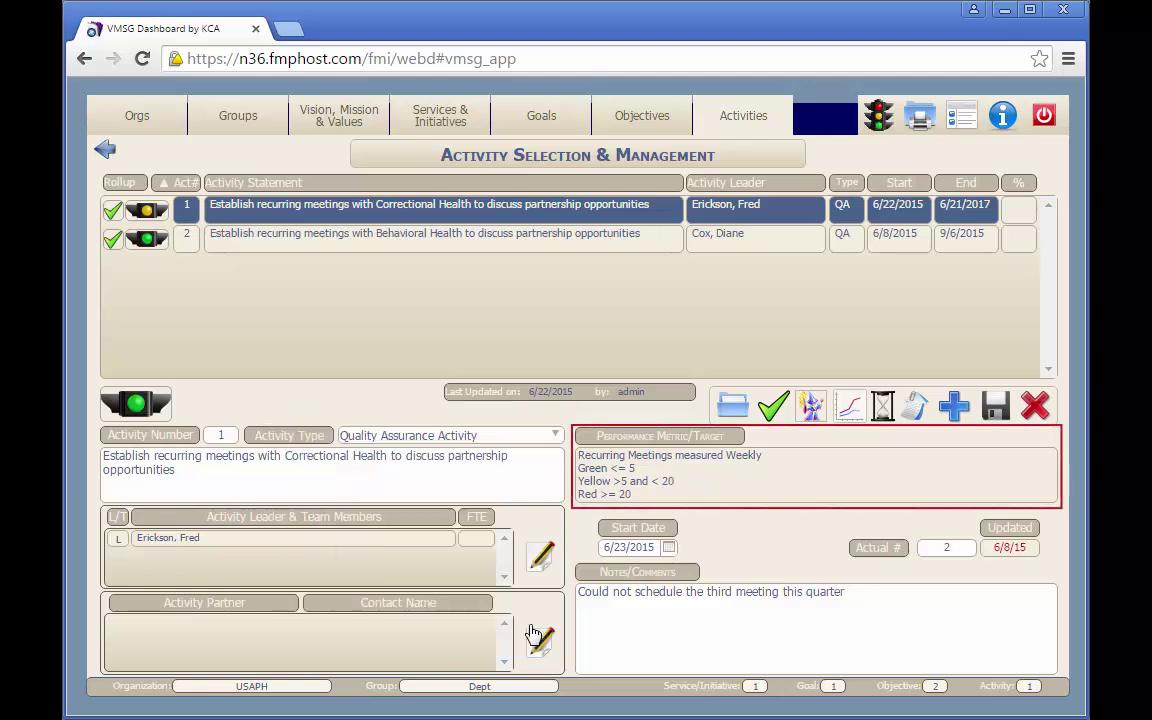
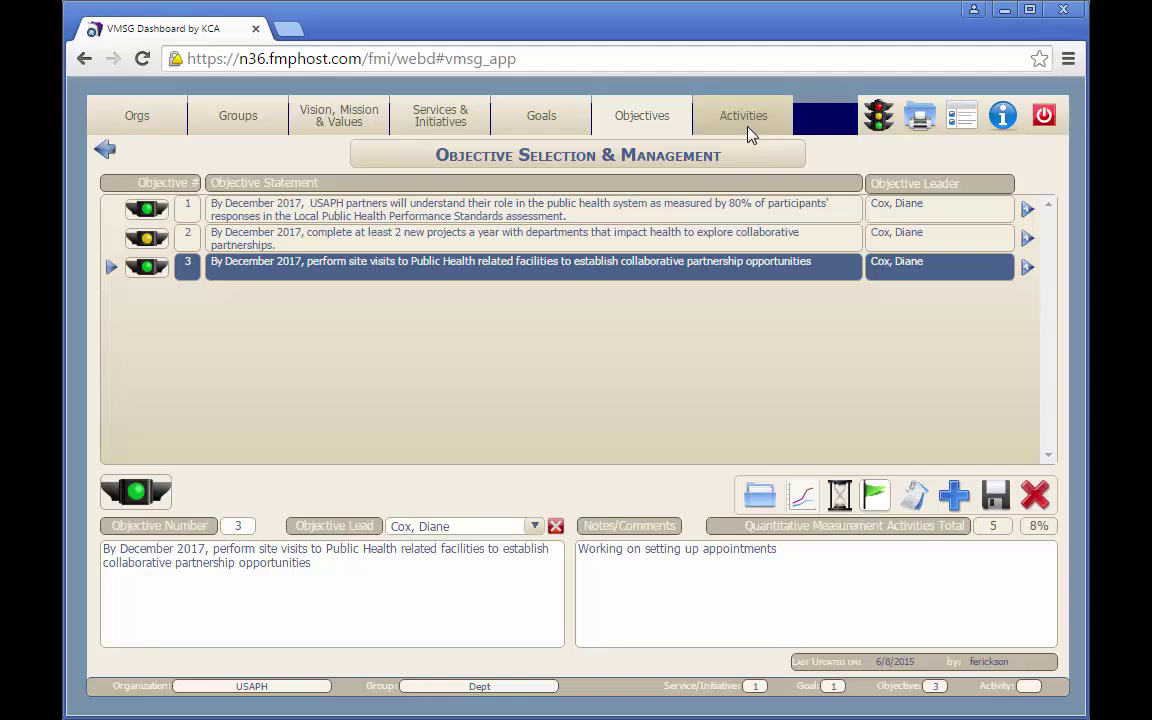
# Step: In the Quantitative Measurement Activity Wizard for objective 3's first activity, set the start date to 7/1/2015 and the end date to 1/1/2018
pyautogui.click(745, 125)
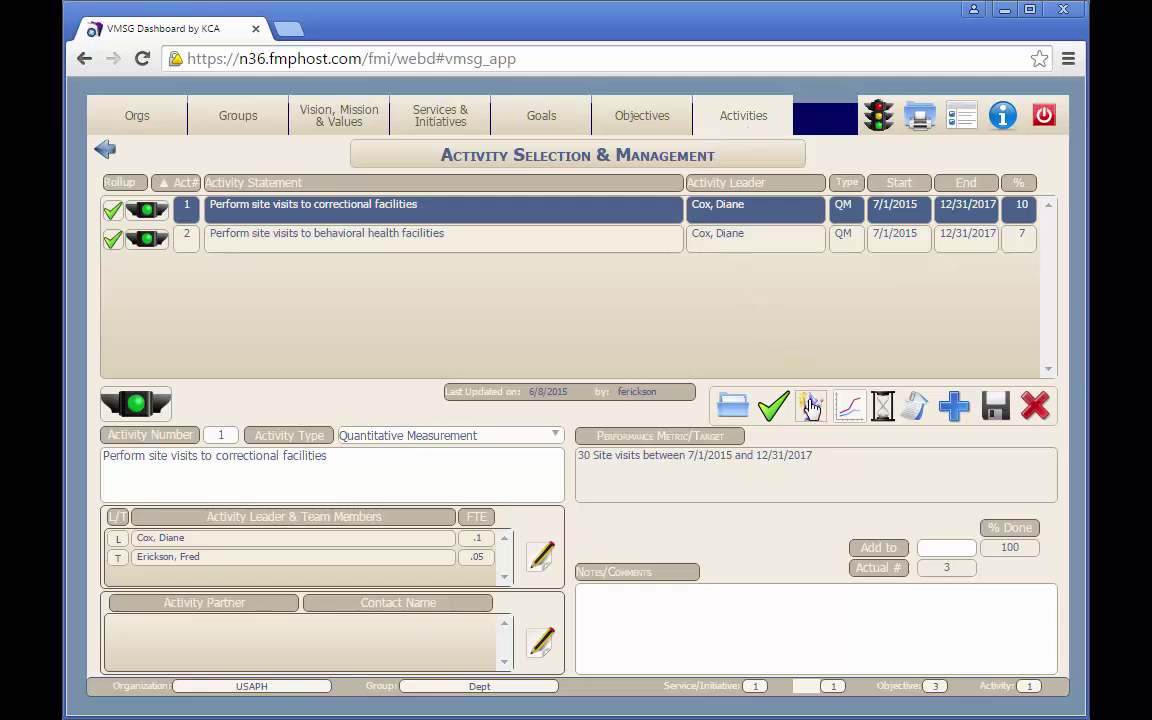
pyautogui.click(811, 406)
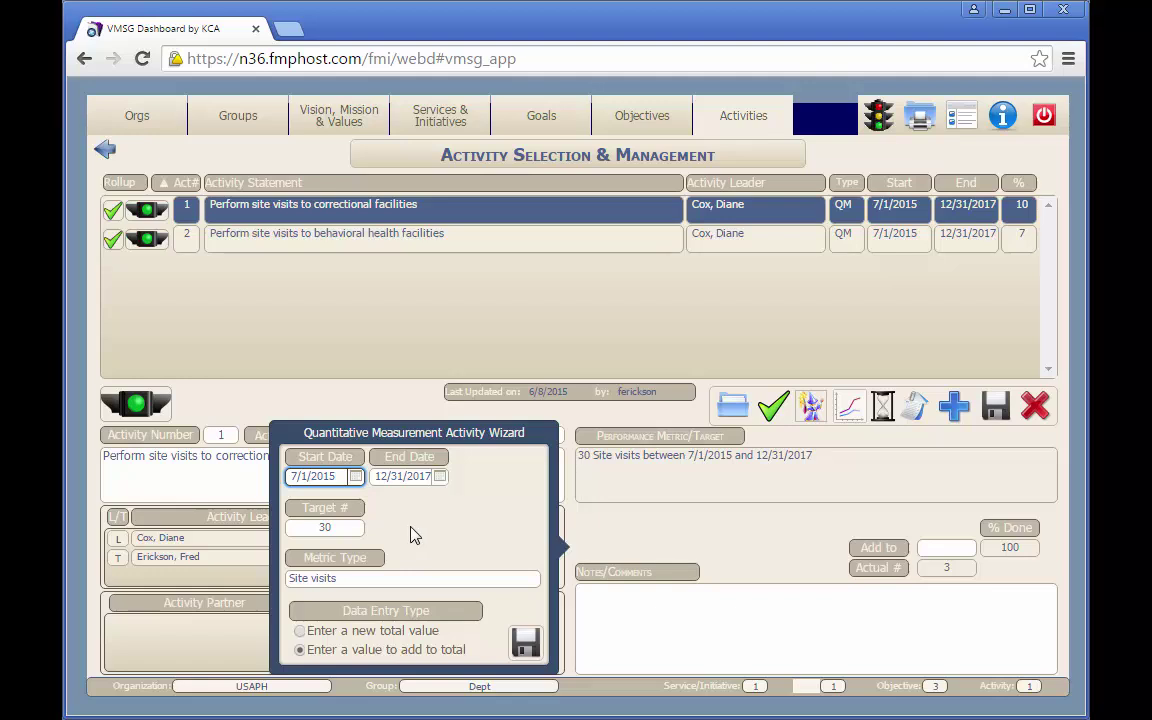
pyautogui.click(356, 477)
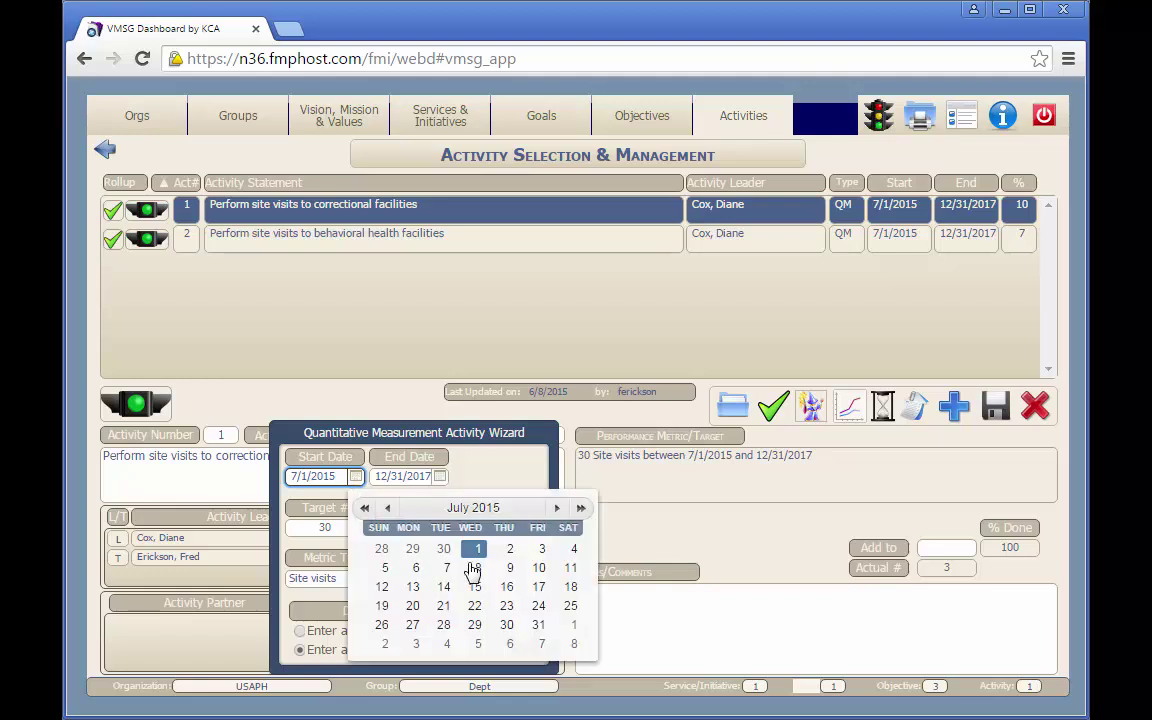
pyautogui.click(473, 548)
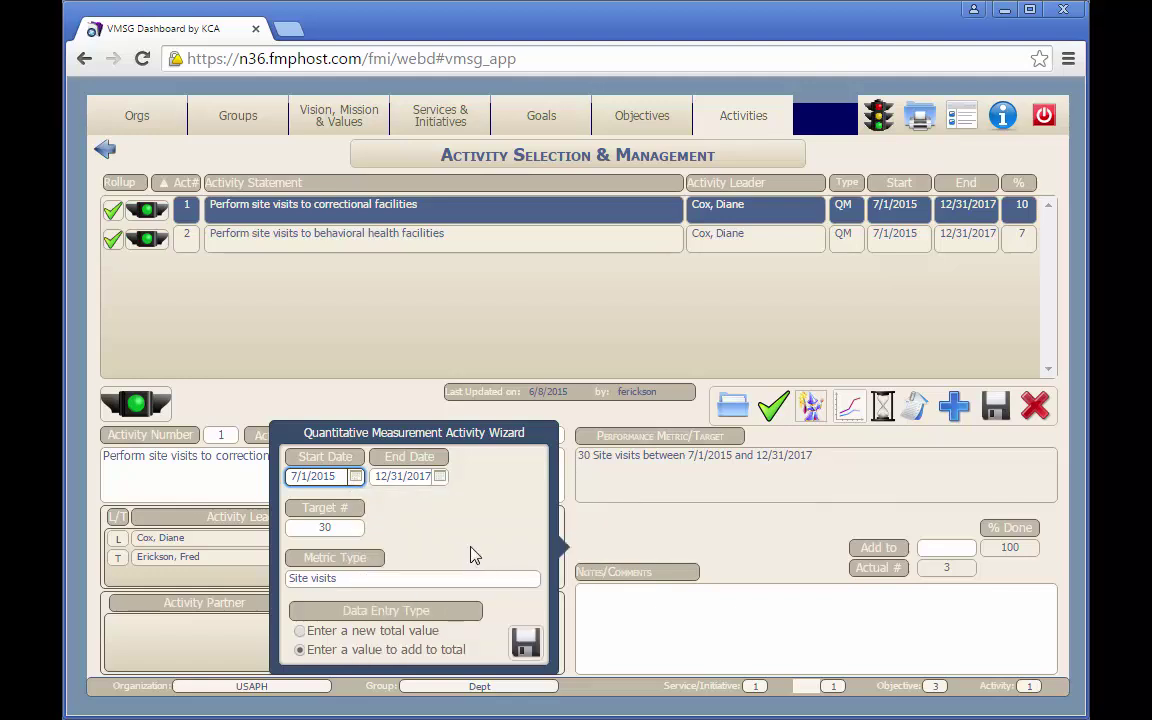
pyautogui.click(441, 478)
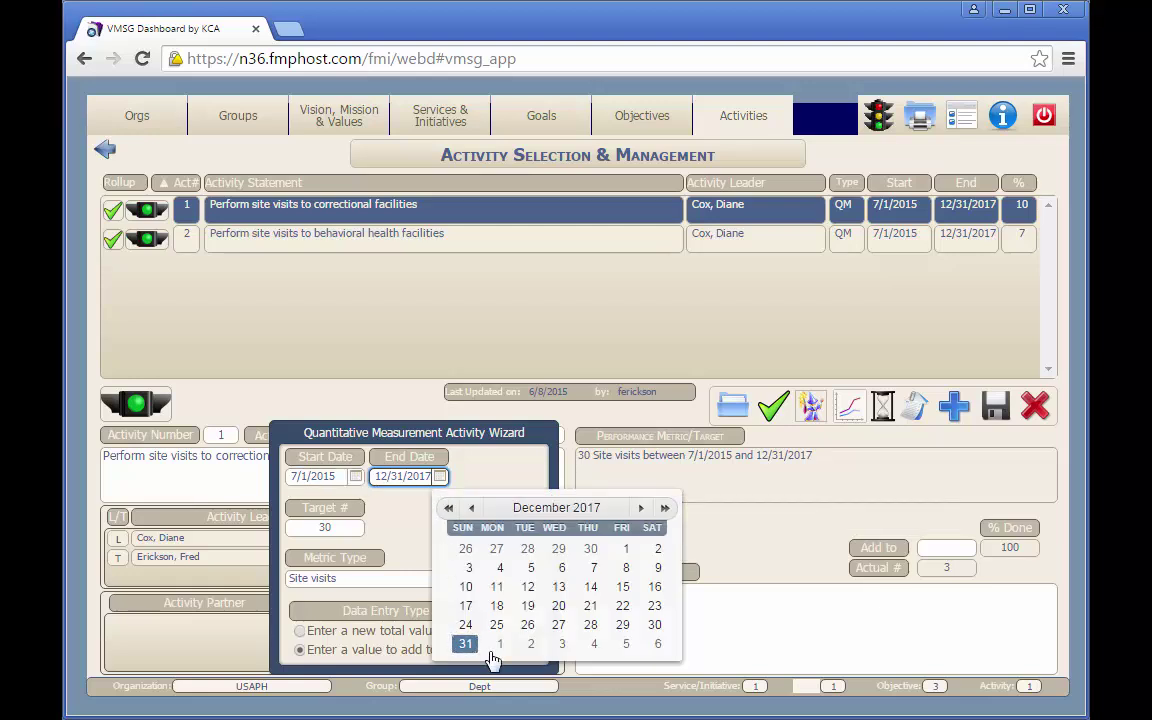
pyautogui.click(500, 643)
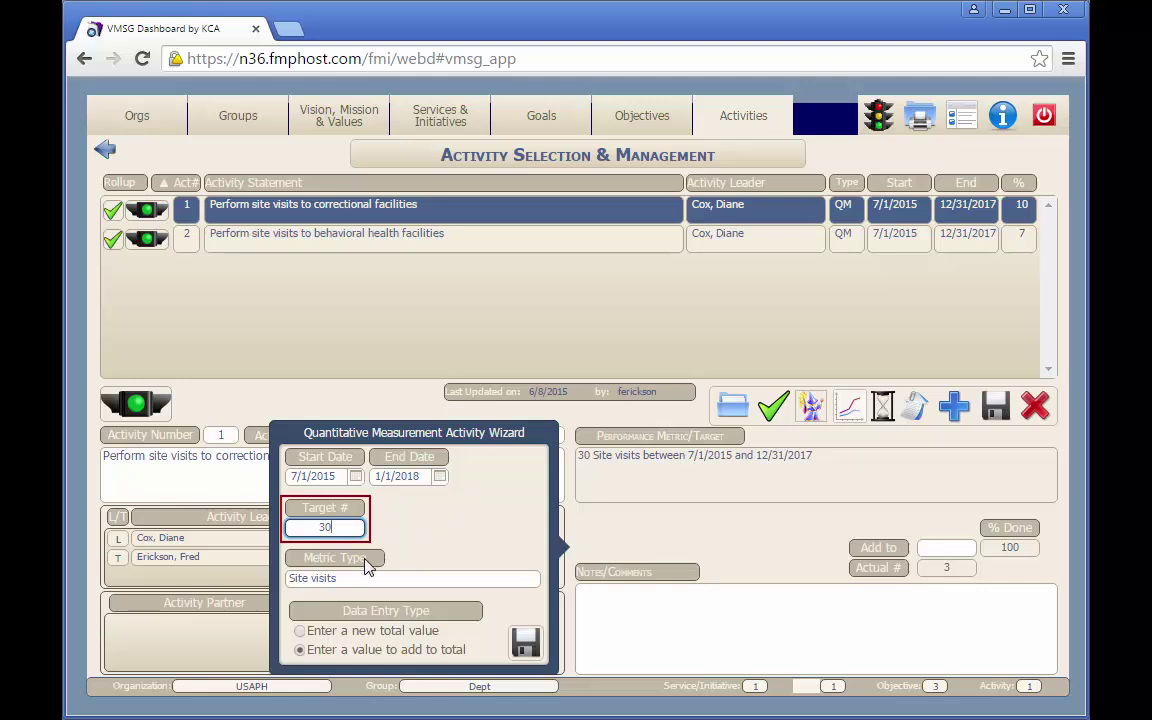
# Step: Set the target number to 35, keep Site visits as the metric type, and save the wizard settings
pyautogui.press('BackSpace')
pyautogui.write('5')
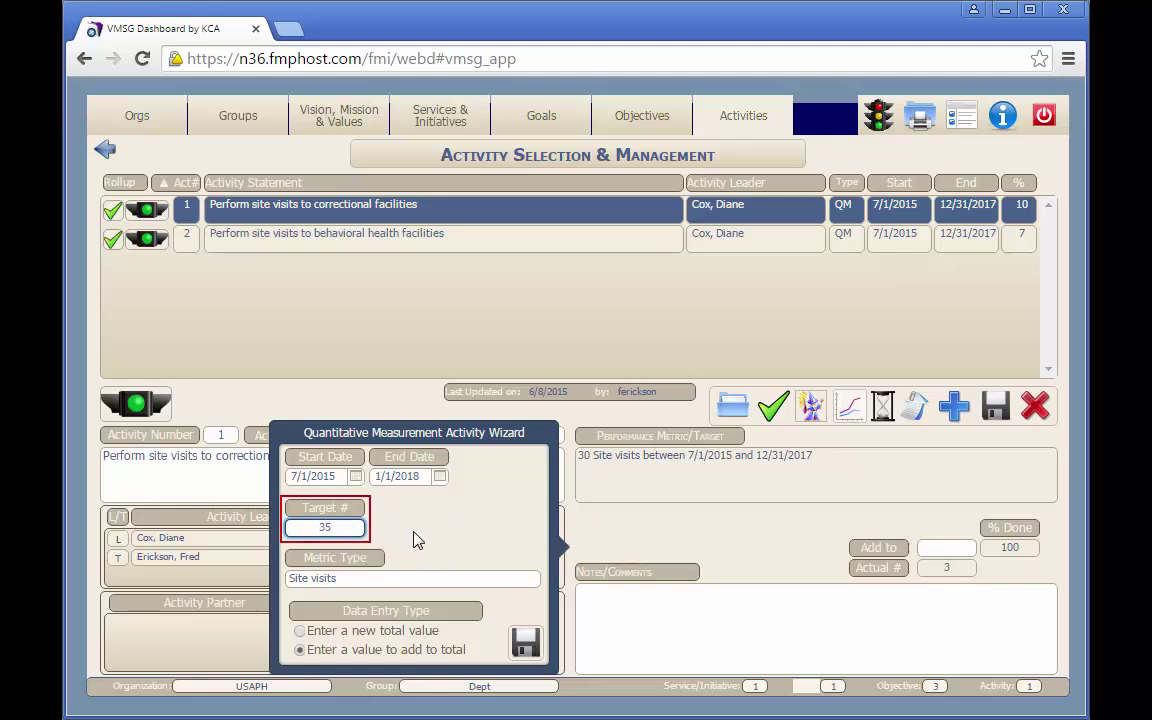
pyautogui.click(417, 540)
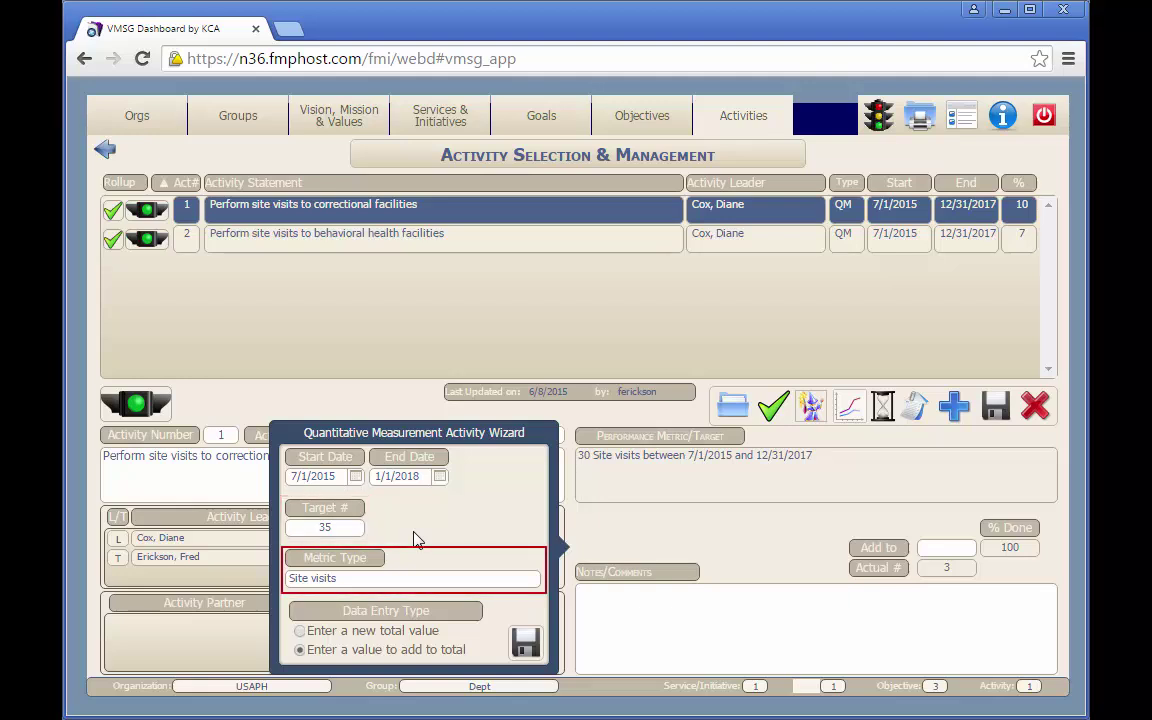
pyautogui.click(452, 578)
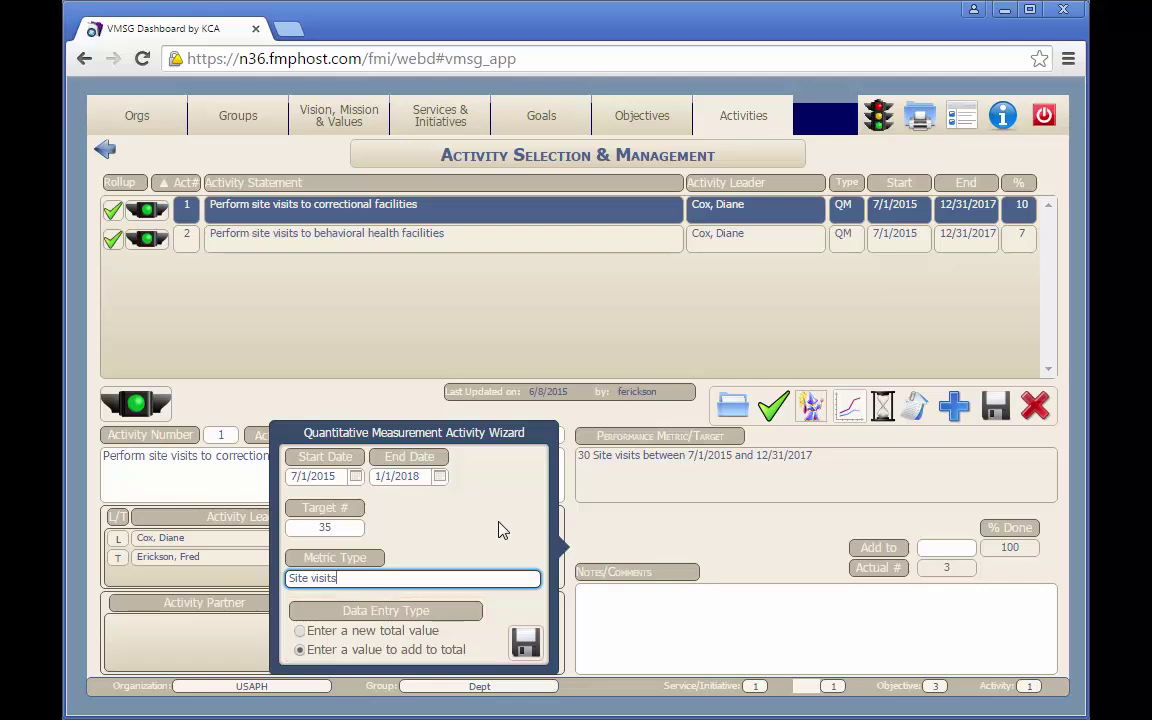
pyautogui.click(526, 640)
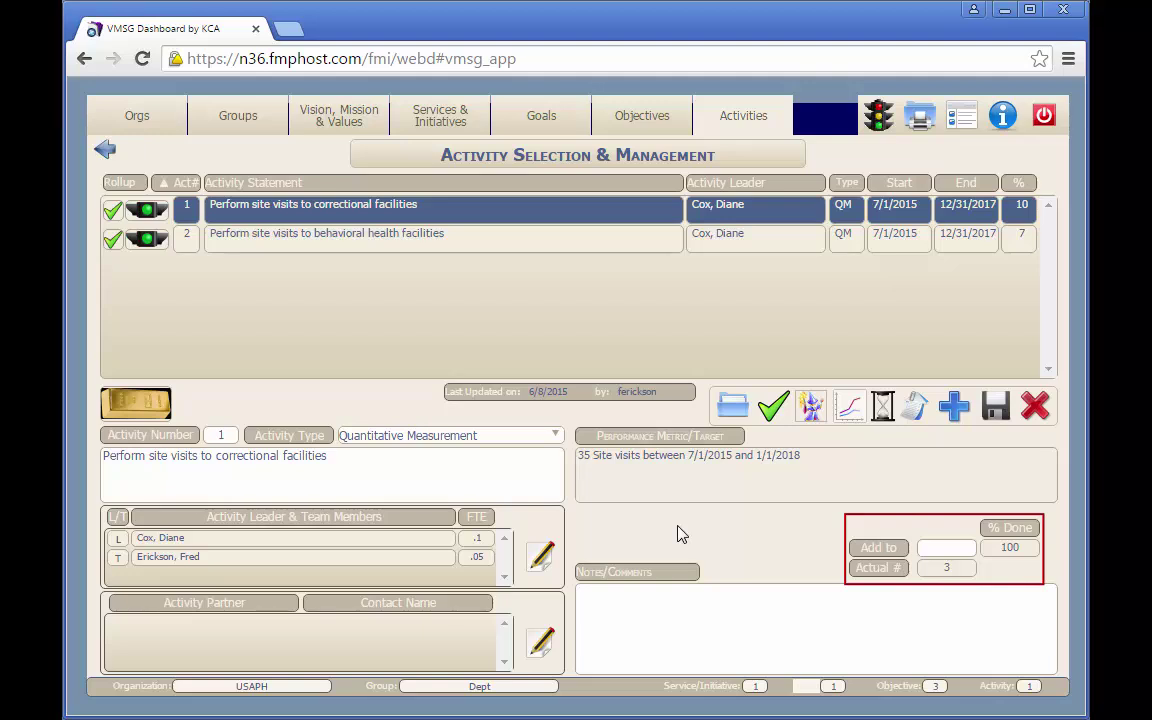
# Step: Add 1 to the actual number of correctional facility site visits and save the activity
pyautogui.click(941, 544)
pyautogui.write('1')
pyautogui.press('Tab')
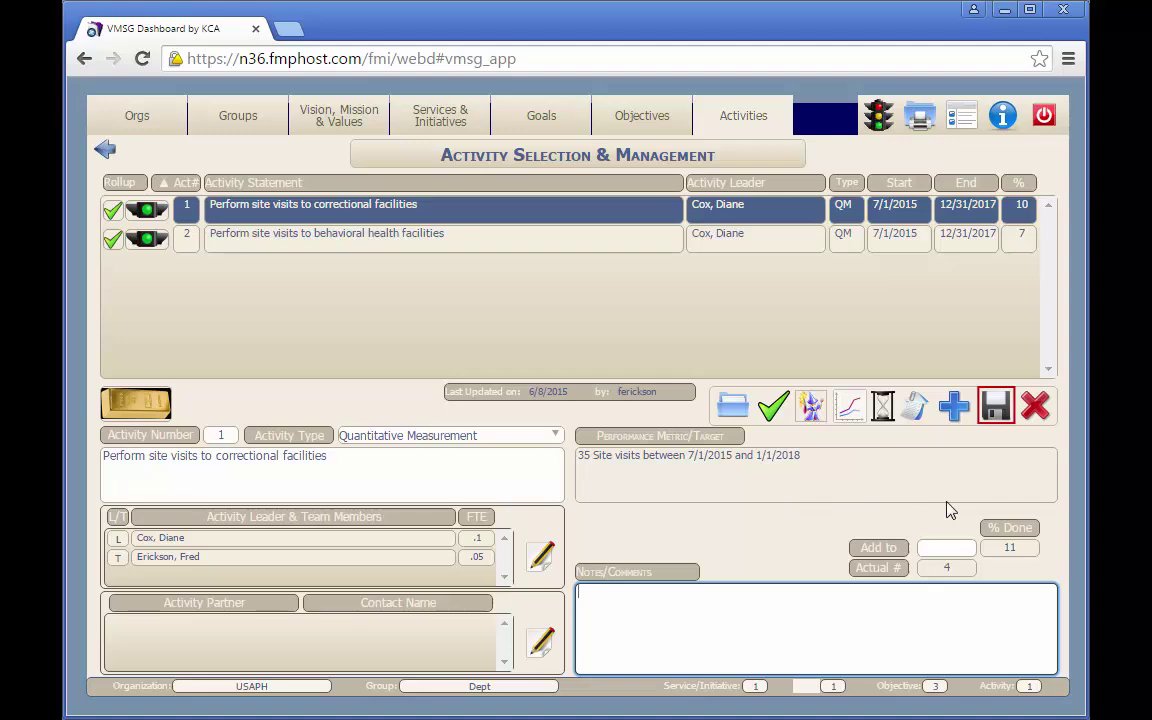
pyautogui.click(998, 424)
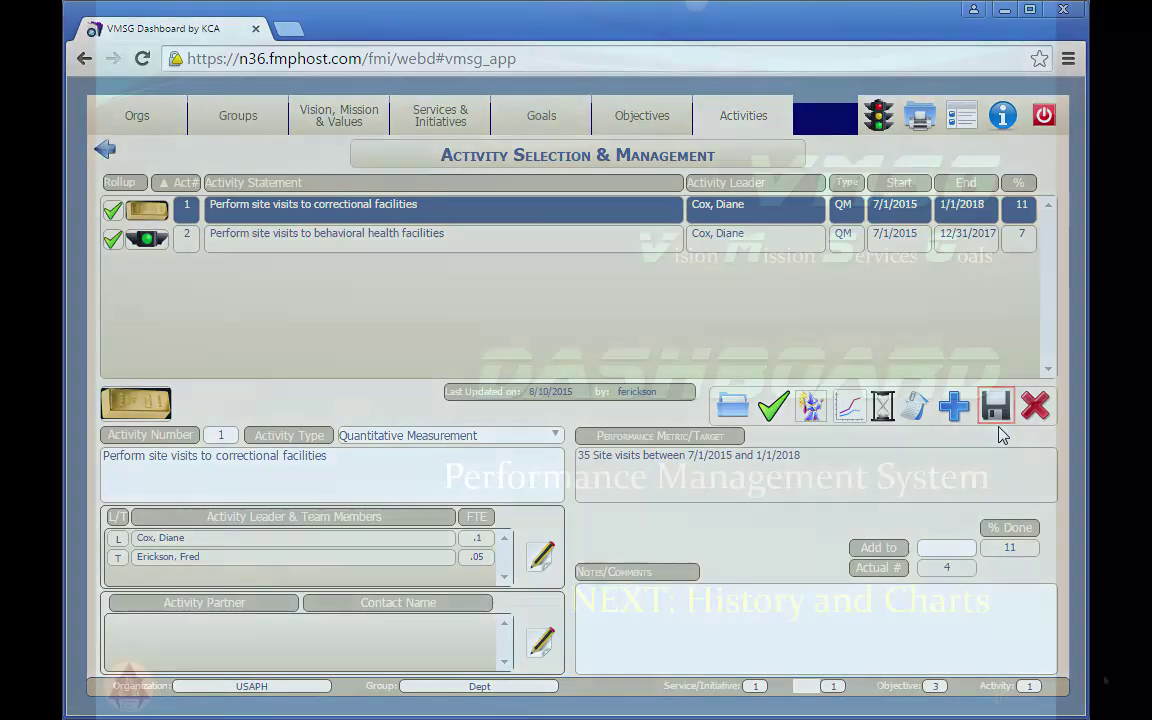